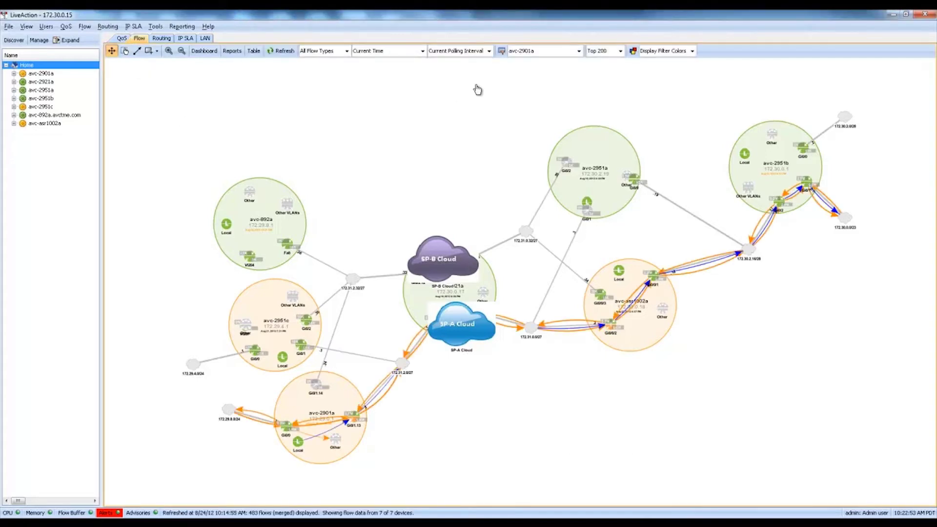
# Filter the flow map to avc-2901a and bring up the Reporting > Flow > Reports menu.
pyautogui.click(579, 50)
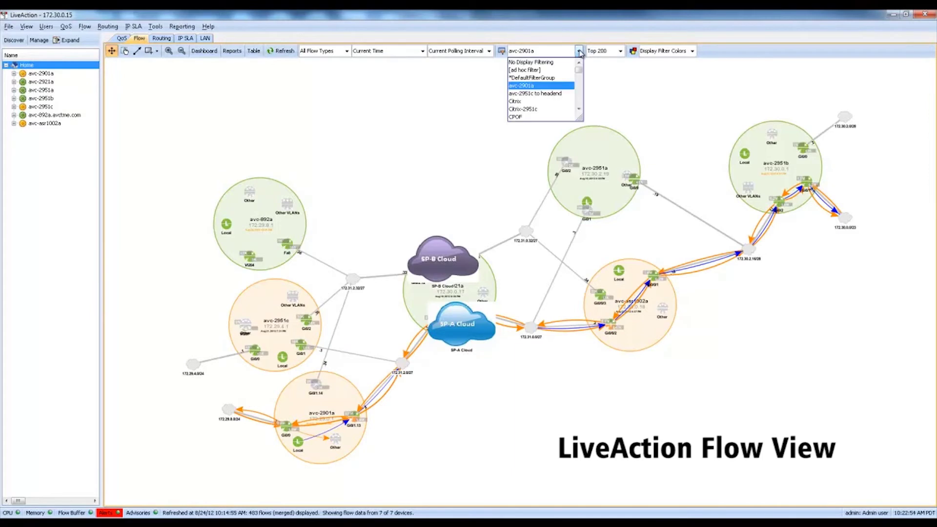
pyautogui.click(534, 87)
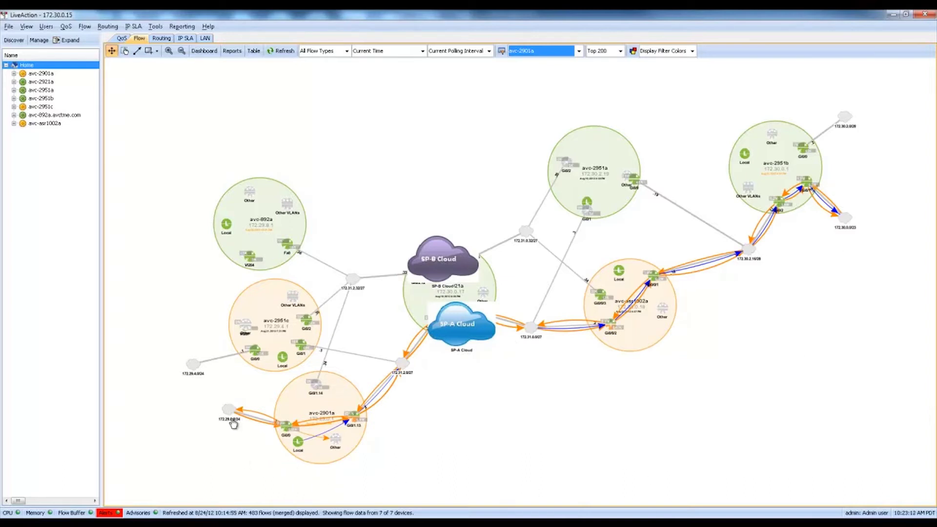
pyautogui.moveTo(299, 432)
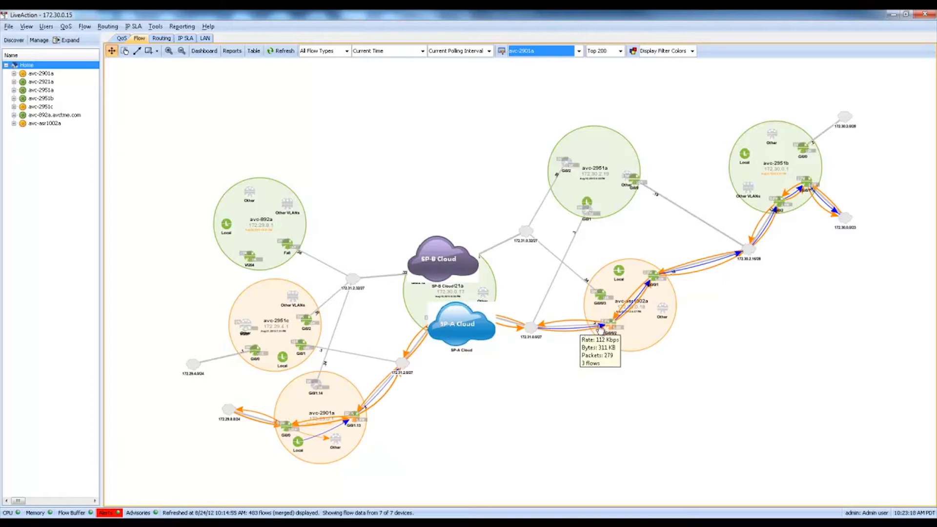
pyautogui.moveTo(613, 316)
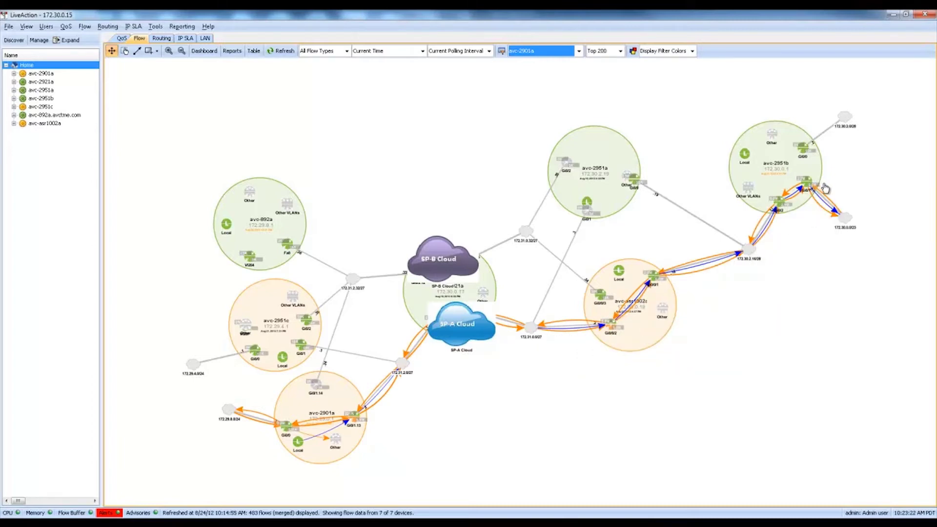
pyautogui.click(156, 27)
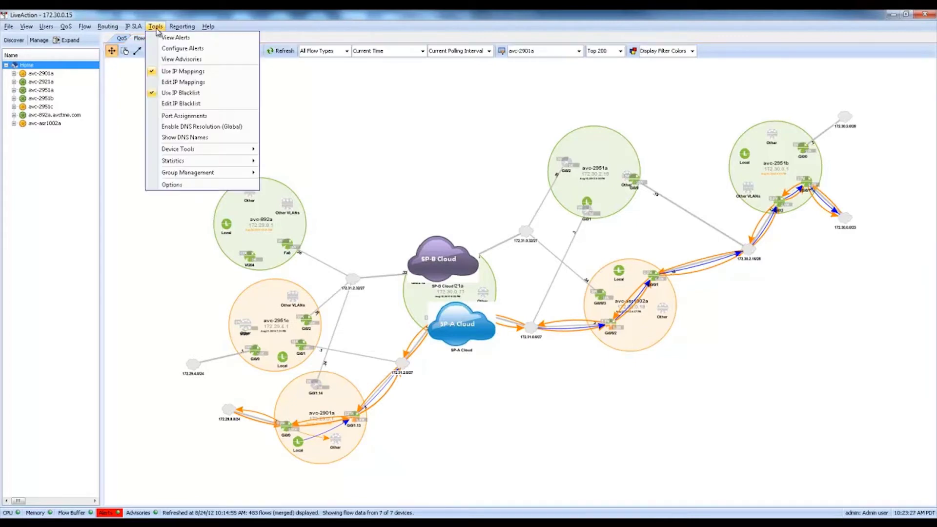
pyautogui.moveTo(182, 27)
pyautogui.moveTo(195, 48)
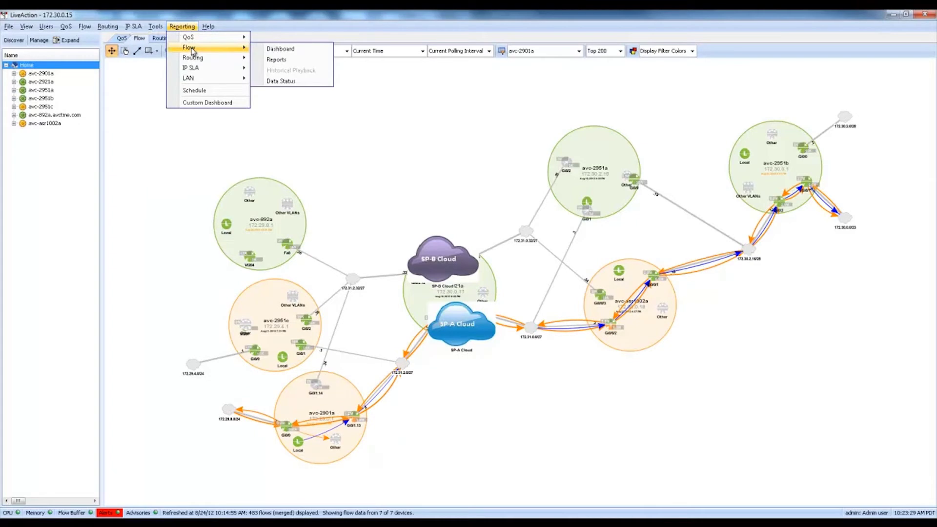
# Run the Top Applications Performance report for avc-2901a with a custom 06:00 AM start.
pyautogui.click(277, 59)
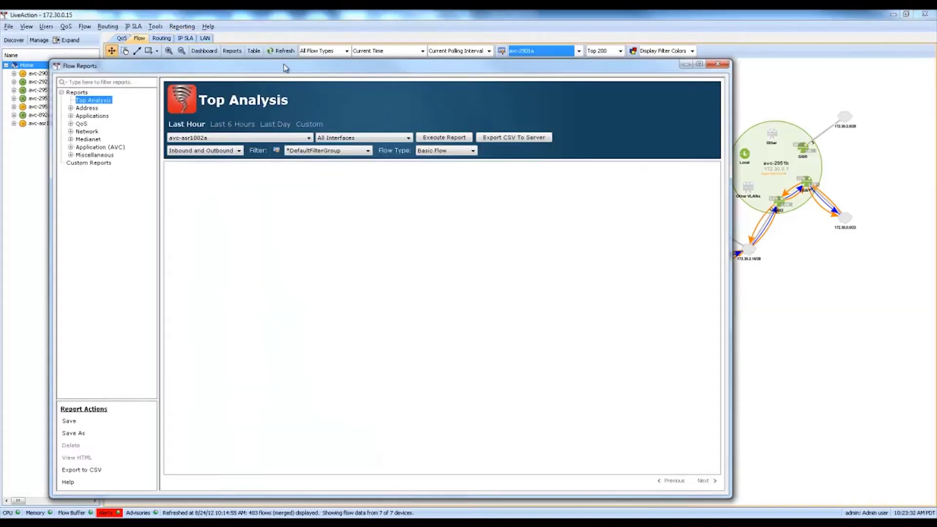
pyautogui.click(699, 66)
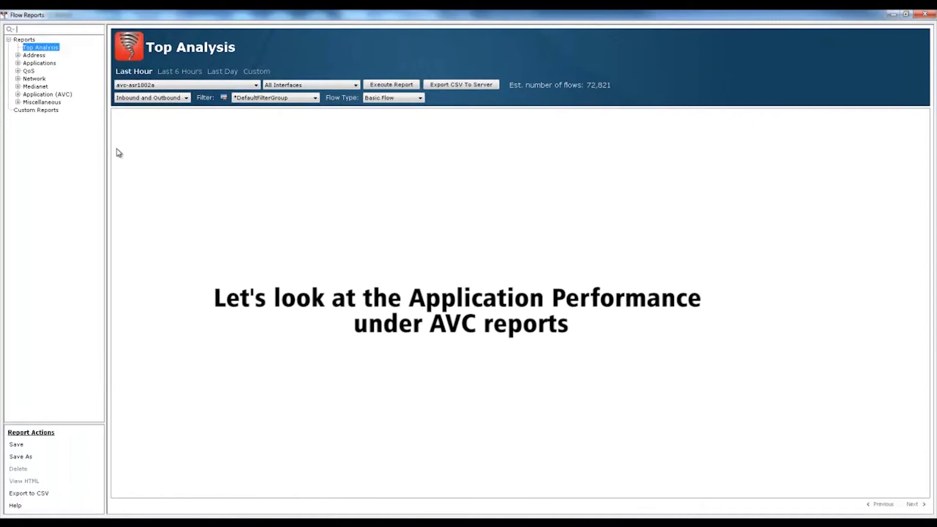
pyautogui.click(19, 95)
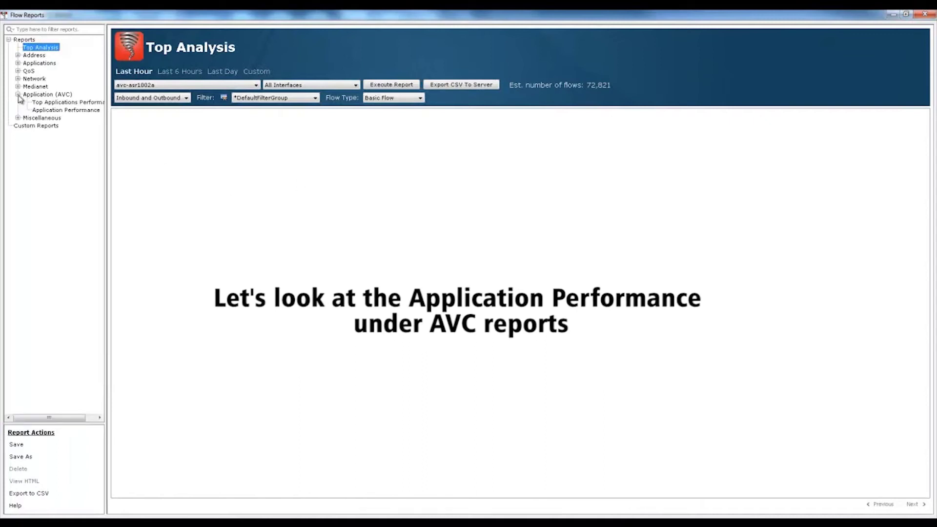
pyautogui.click(47, 103)
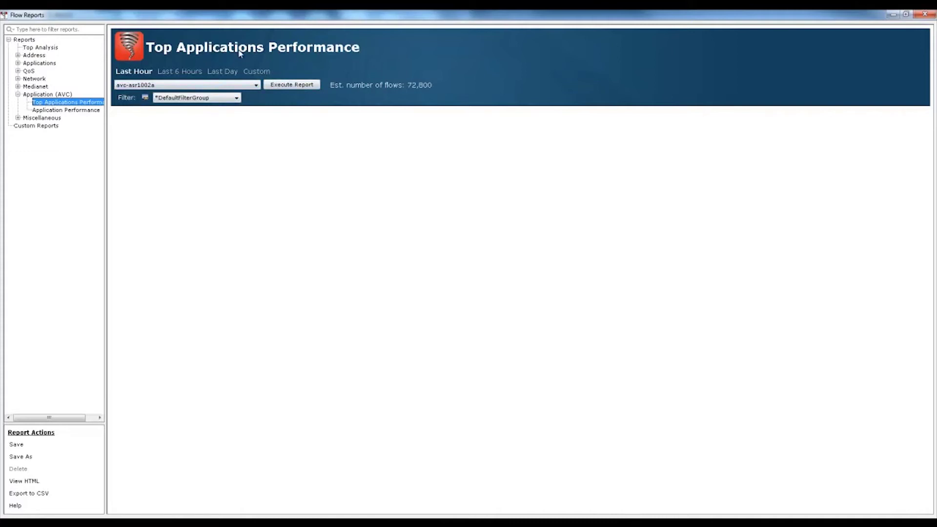
pyautogui.click(257, 72)
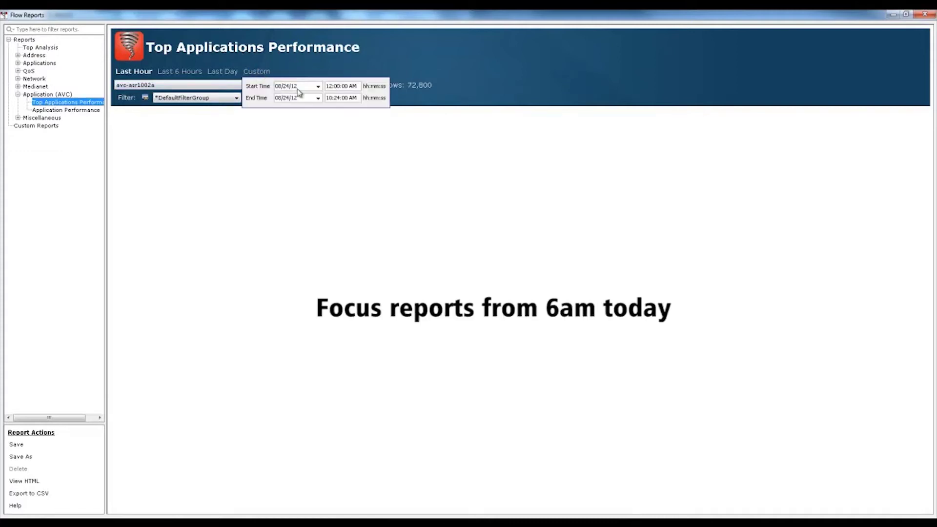
pyautogui.click(337, 86)
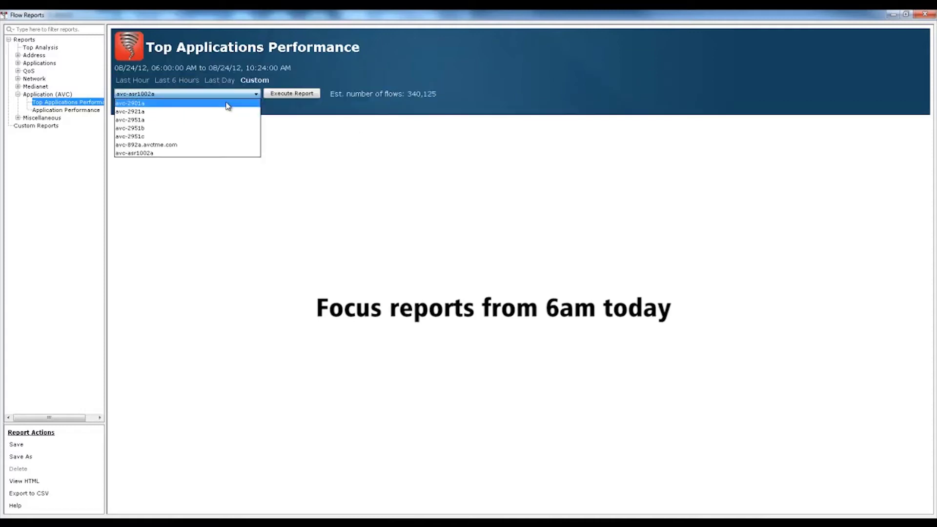
pyautogui.click(226, 104)
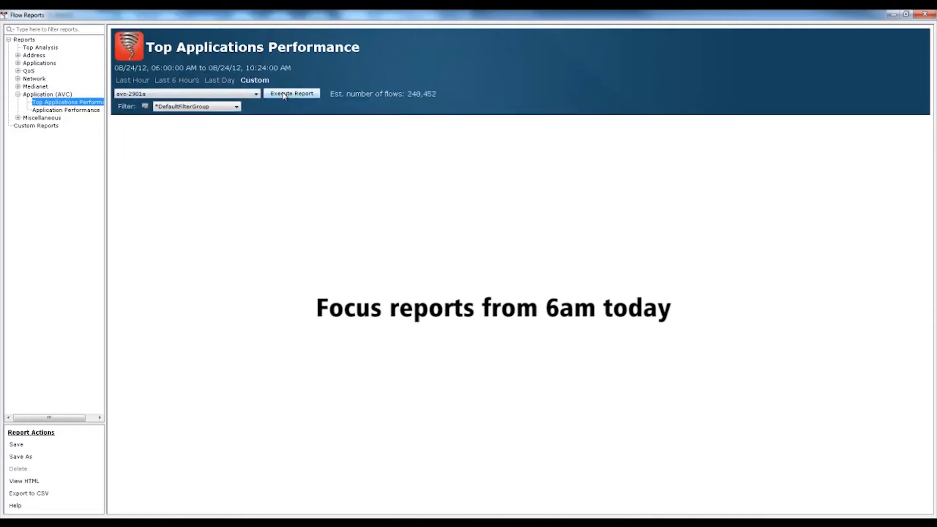
pyautogui.click(292, 93)
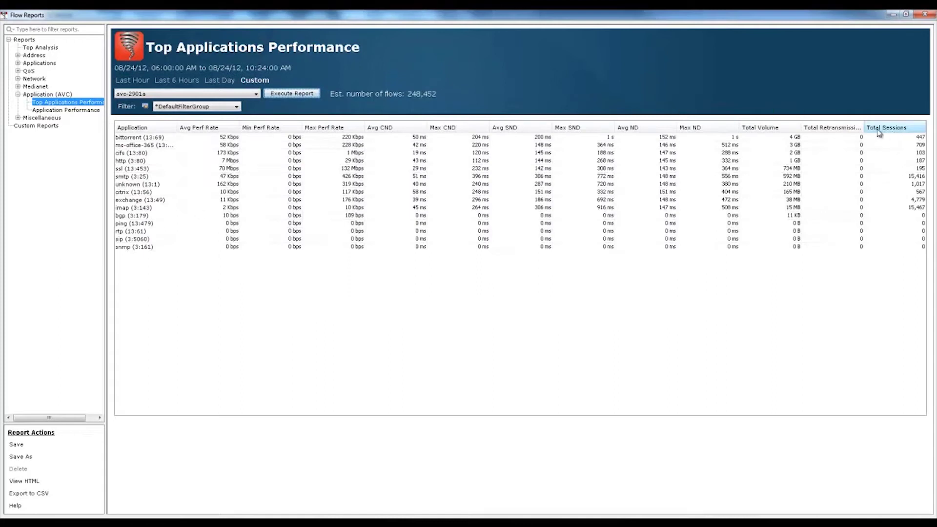
# Move Total Volume and Total Sessions beside Application and widen the Application column.
pyautogui.moveTo(761, 128); pyautogui.dragTo(209, 158)
pyautogui.moveTo(893, 128); pyautogui.dragTo(254, 162)
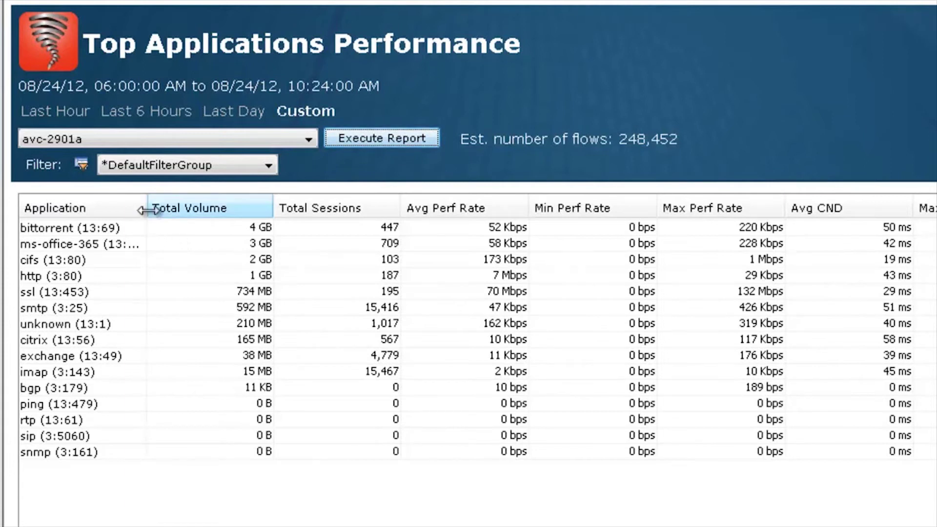
pyautogui.moveTo(146, 208); pyautogui.dragTo(168, 209)
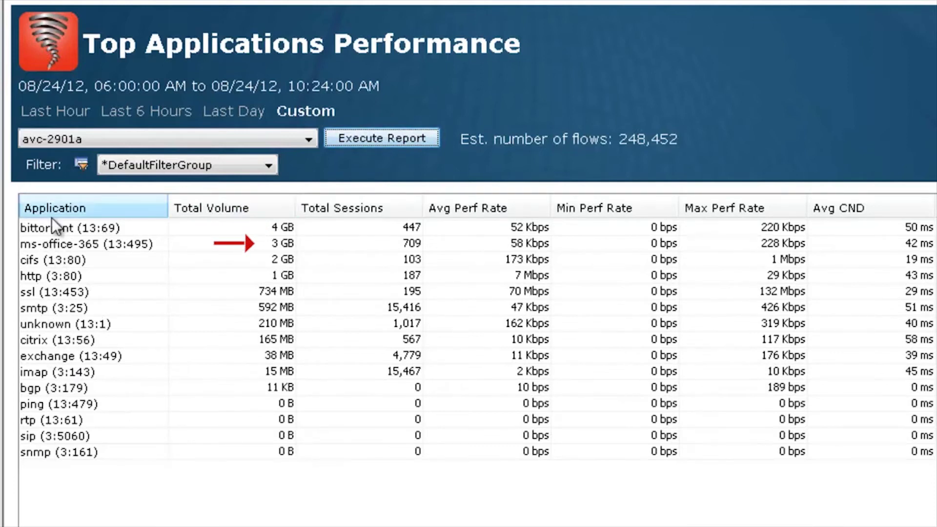
pyautogui.rightClick(64, 242)
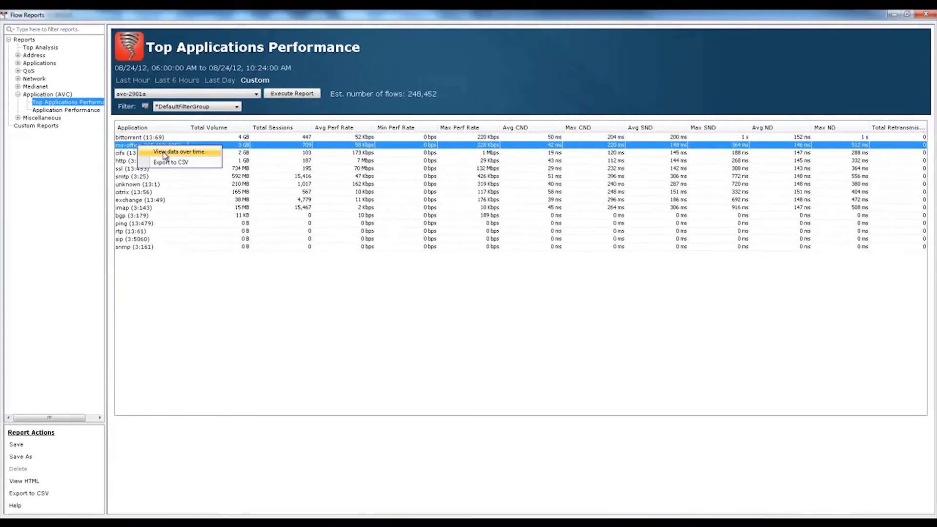
pyautogui.click(164, 153)
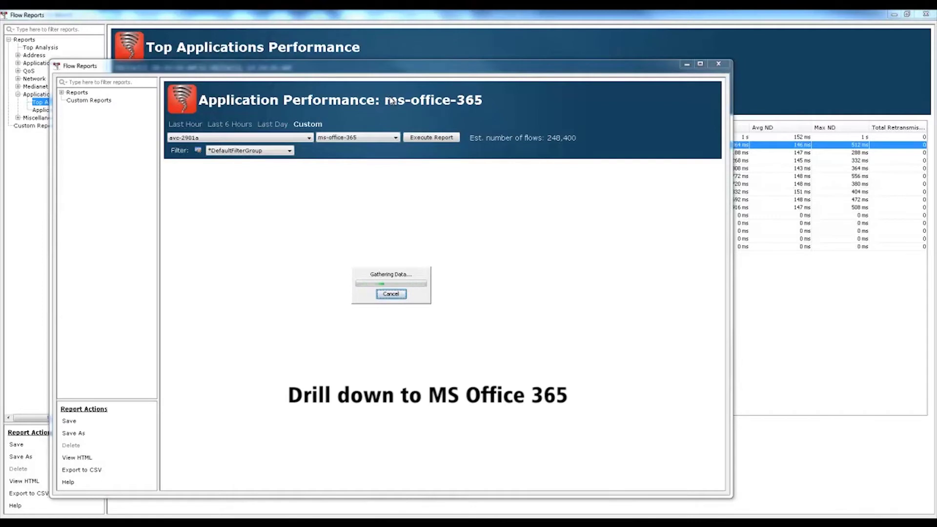
pyautogui.click(701, 63)
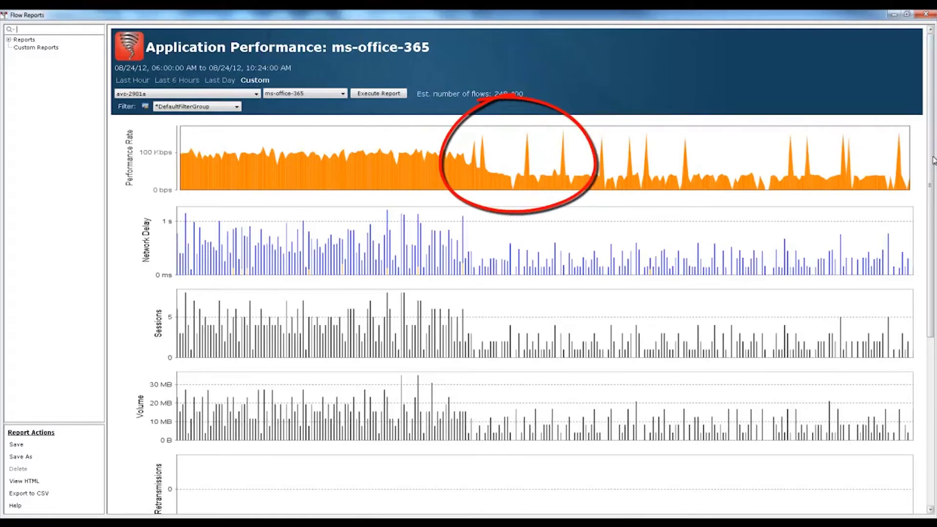
pyautogui.moveTo(930, 161); pyautogui.dragTo(930, 214)
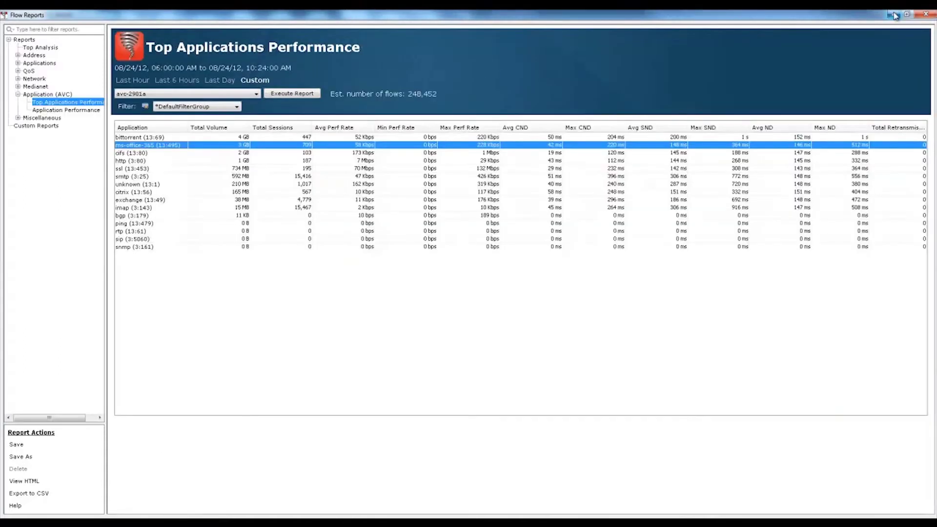
# Open the bittorrent performance-over-time report in full screen.
pyautogui.click(150, 138)
pyautogui.rightClick(150, 138)
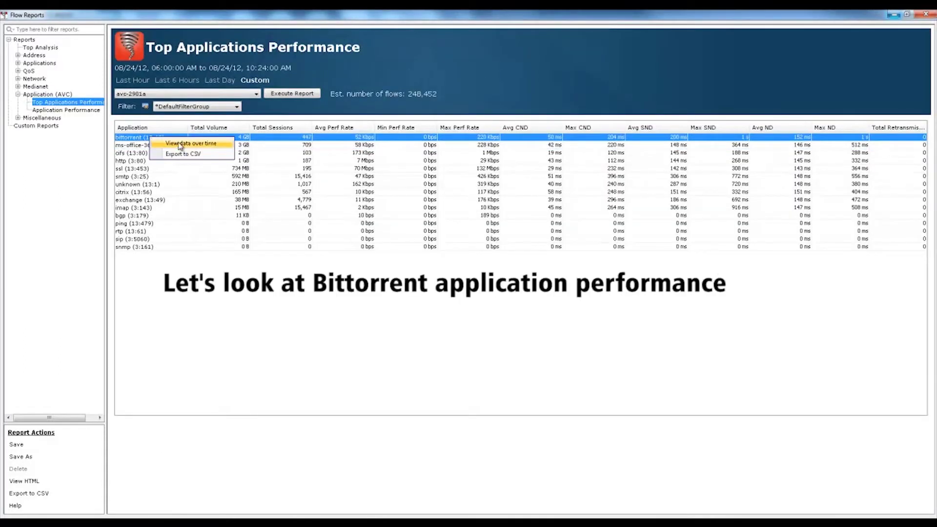
pyautogui.click(183, 143)
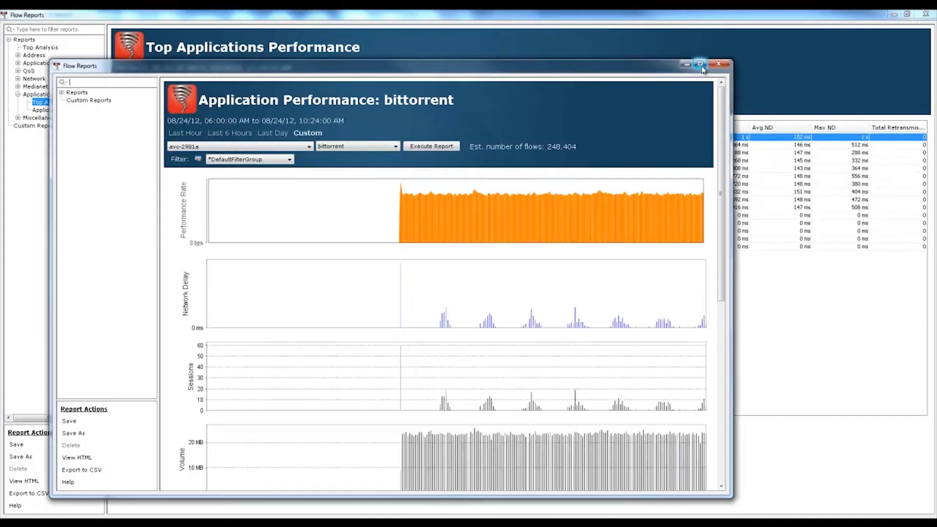
pyautogui.click(700, 63)
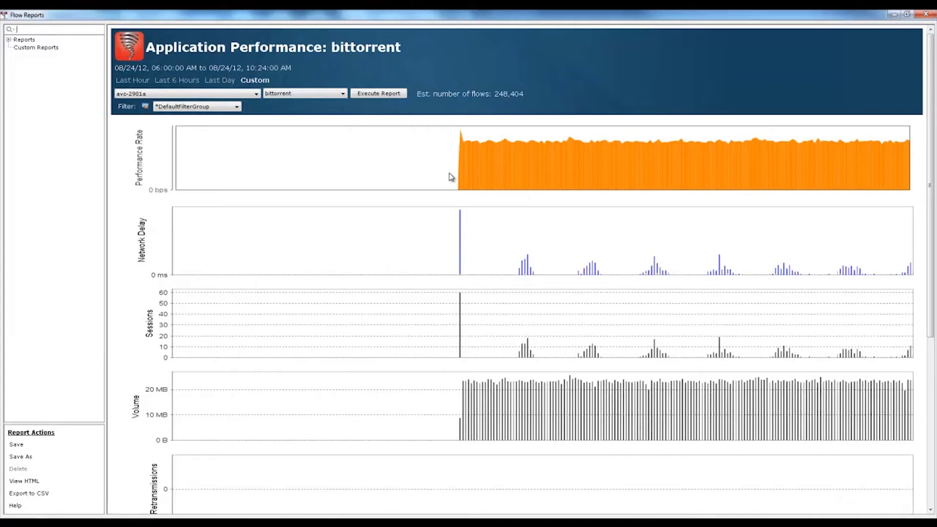
# Scroll through the bittorrent report and select the 100.0.0.36 flow.
pyautogui.moveTo(931, 156); pyautogui.dragTo(932, 207)
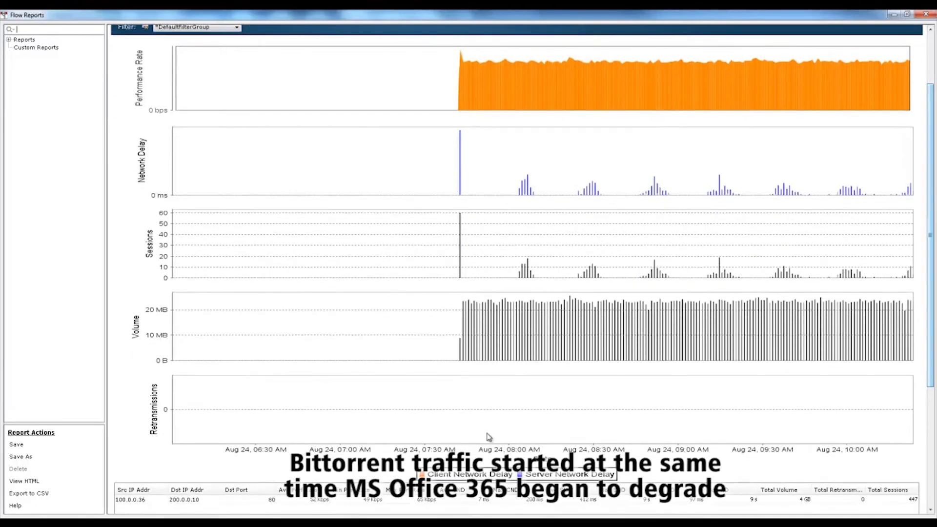
pyautogui.scroll(-2, 463, 362)
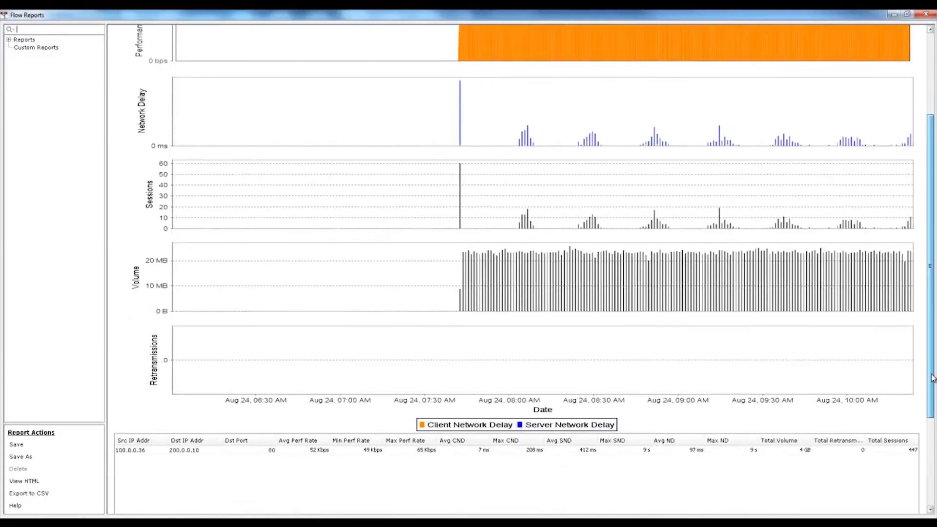
pyautogui.click(117, 425)
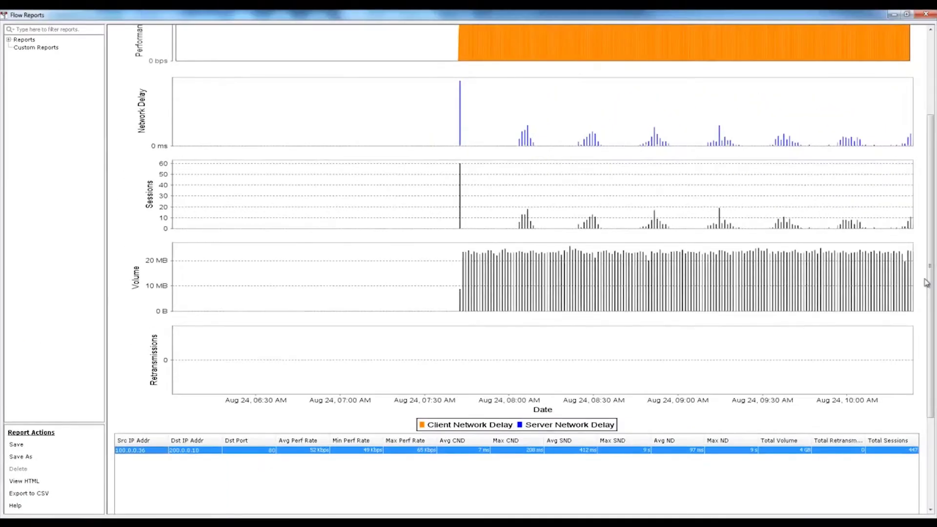
pyautogui.moveTo(931, 286); pyautogui.dragTo(933, 210)
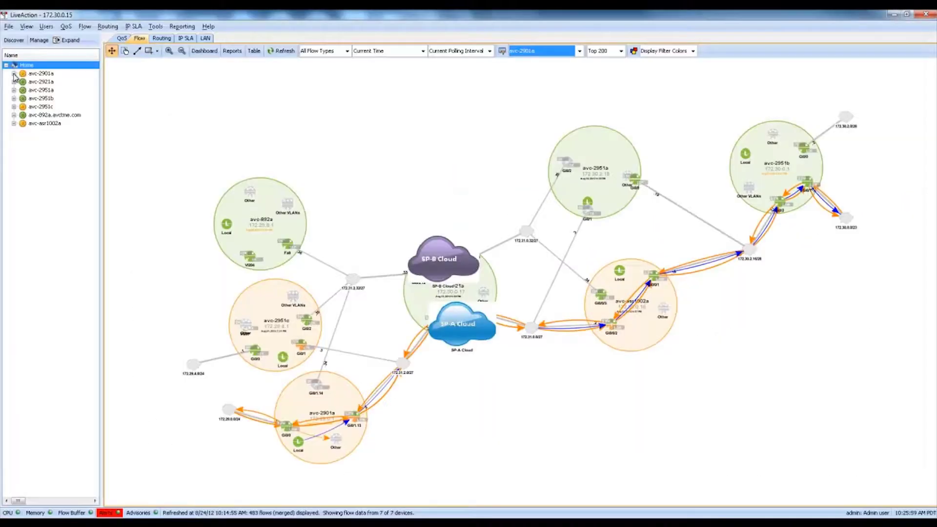
# Show QoS class statistics for avc-2901a's GigabitEthernet0/1.13 with the Name column widened.
pyautogui.doubleClick(42, 75)
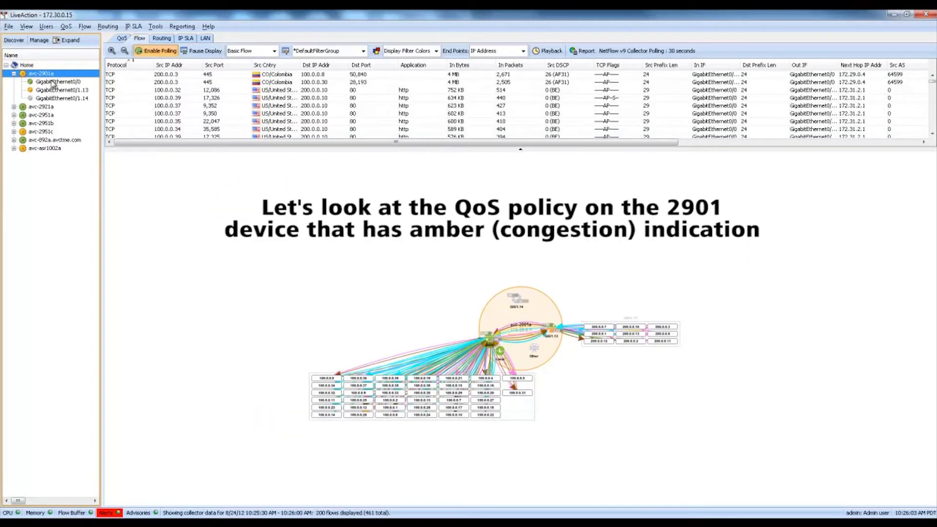
pyautogui.doubleClick(52, 91)
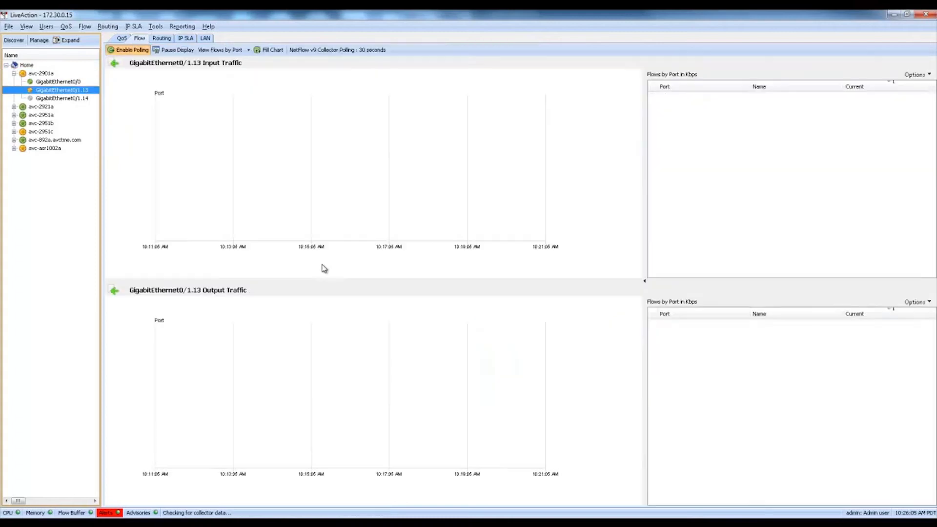
pyautogui.click(120, 40)
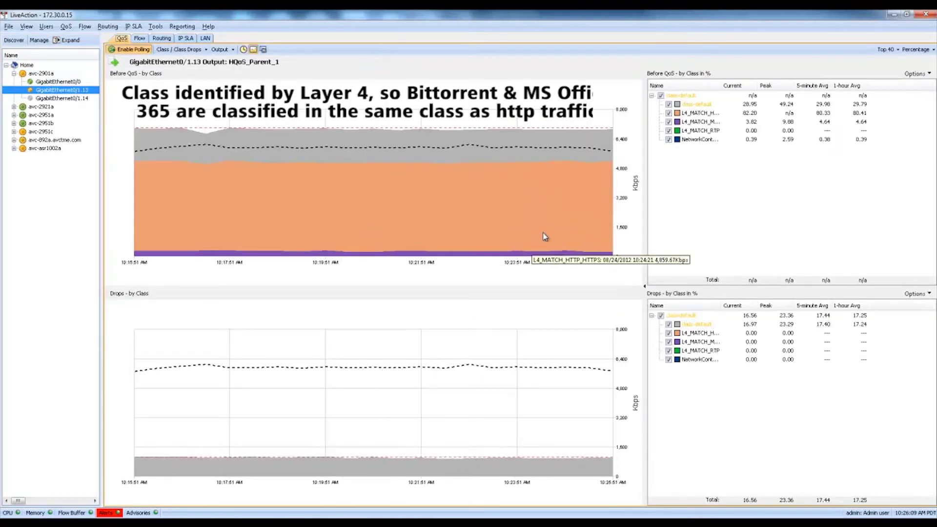
pyautogui.moveTo(720, 90); pyautogui.dragTo(768, 90)
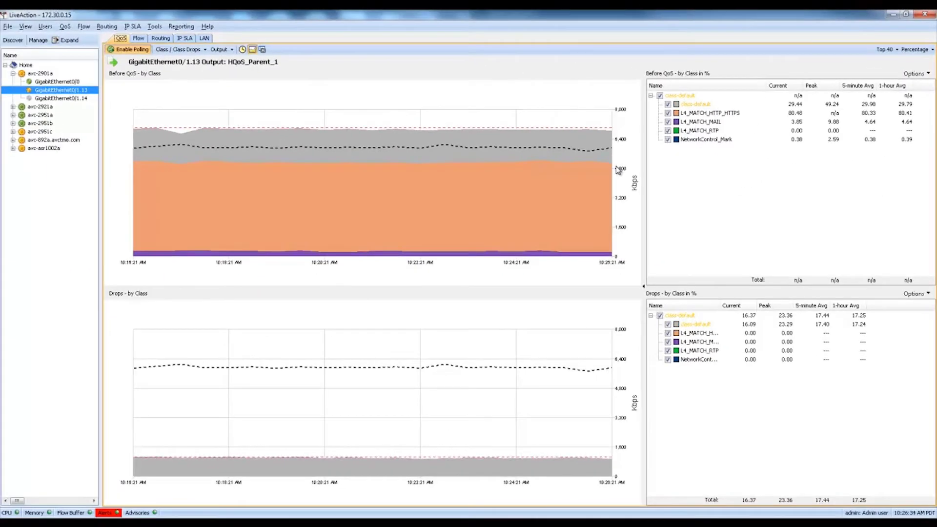
# Generate the MonitorUsingNbar_Gi00_In NBAR policy for GigabitEthernet0/0 input and save it to the device.
pyautogui.click(55, 81)
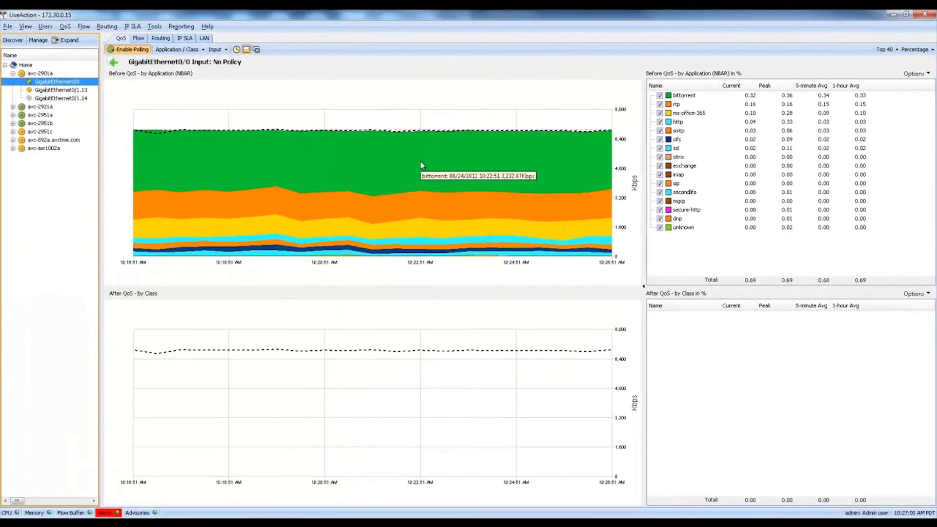
pyautogui.rightClick(422, 165)
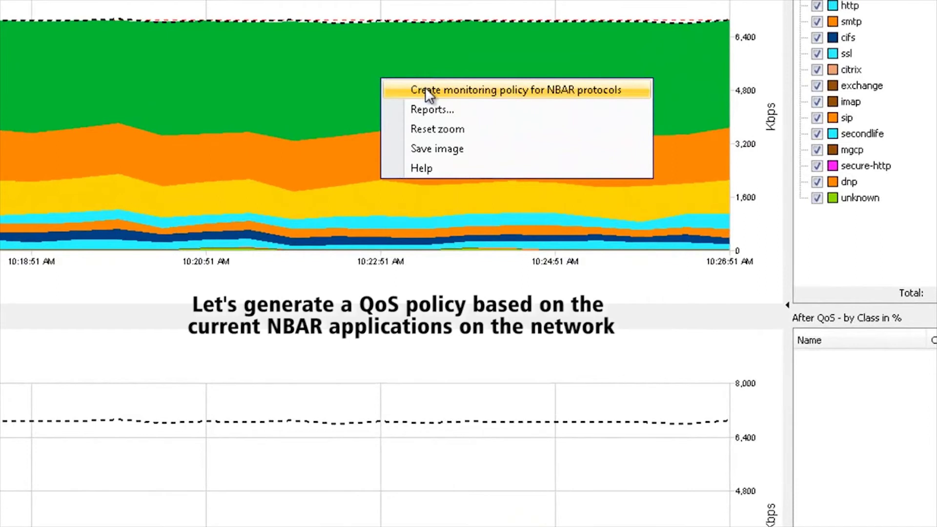
pyautogui.click(425, 89)
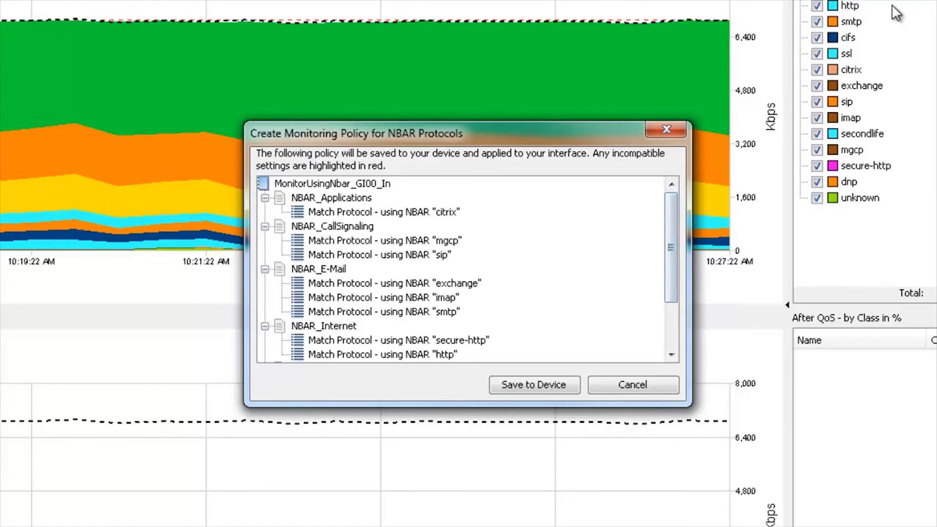
pyautogui.moveTo(671, 206); pyautogui.dragTo(673, 256)
pyautogui.click(317, 298)
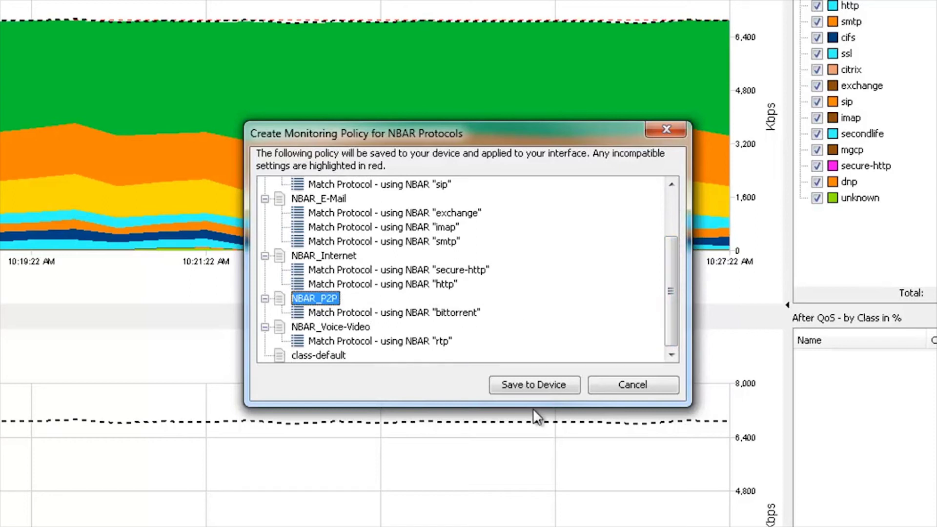
pyautogui.click(528, 384)
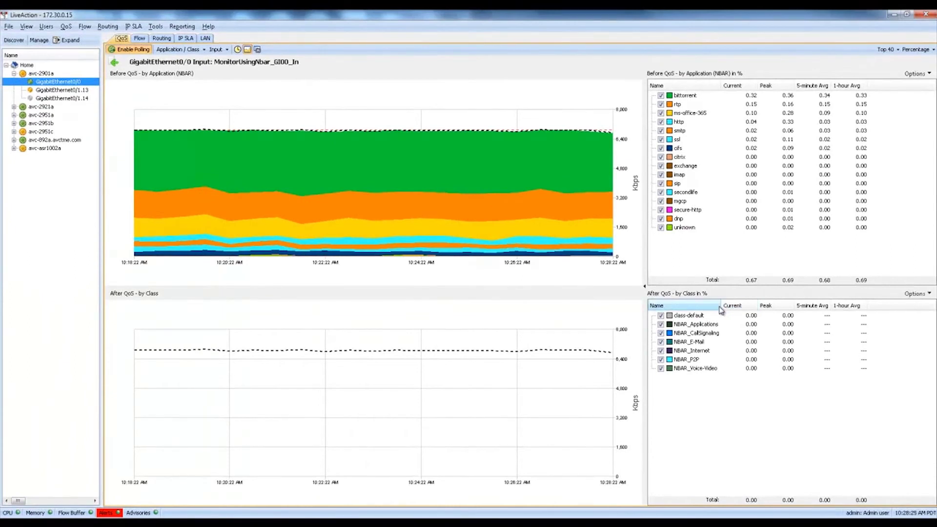
# Switch after-QoS class figures to Kbps rates and select NBAR_P2P at 3,272 Kbps.
pyautogui.moveTo(719, 306); pyautogui.dragTo(736, 306)
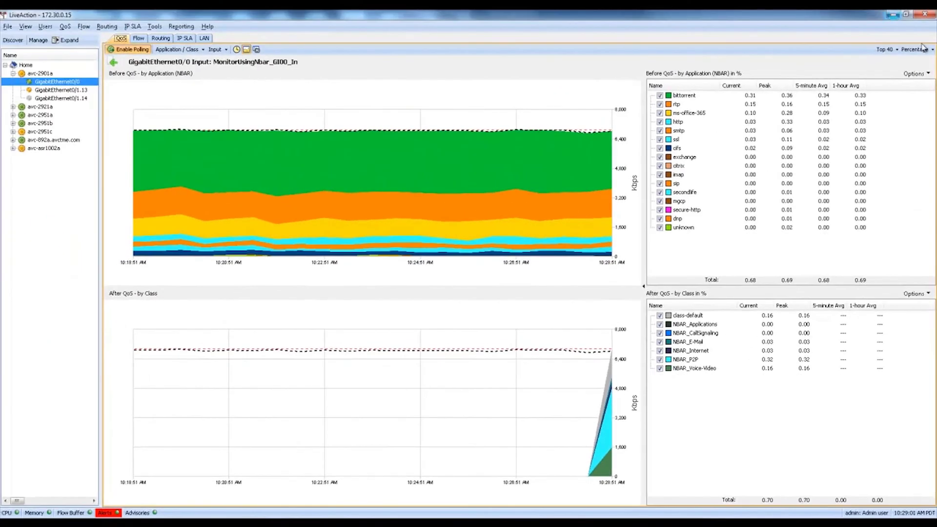
pyautogui.click(923, 49)
pyautogui.click(895, 60)
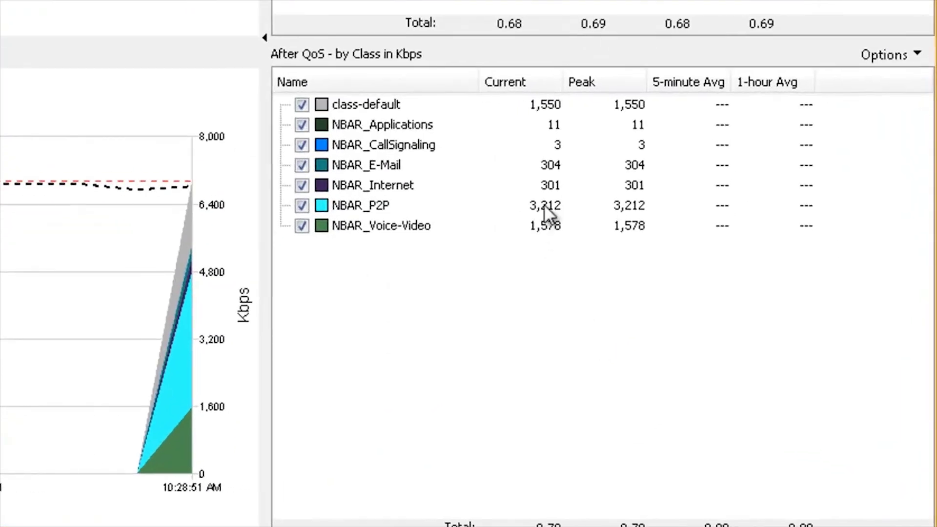
pyautogui.click(544, 204)
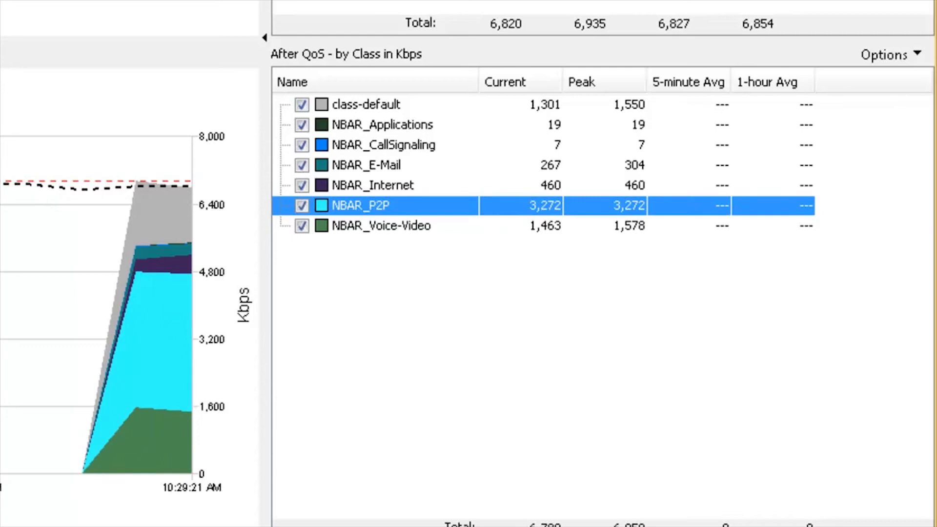
pyautogui.rightClick(459, 211)
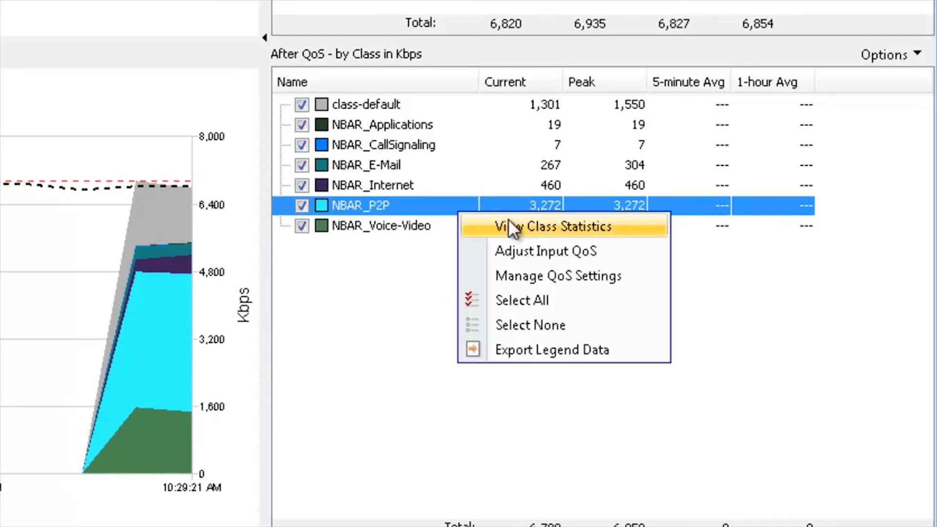
# Police NBAR_P2P to 8 Kbps in GigabitEthernet0/0's input QoS policy and save it to the device.
pyautogui.click(516, 247)
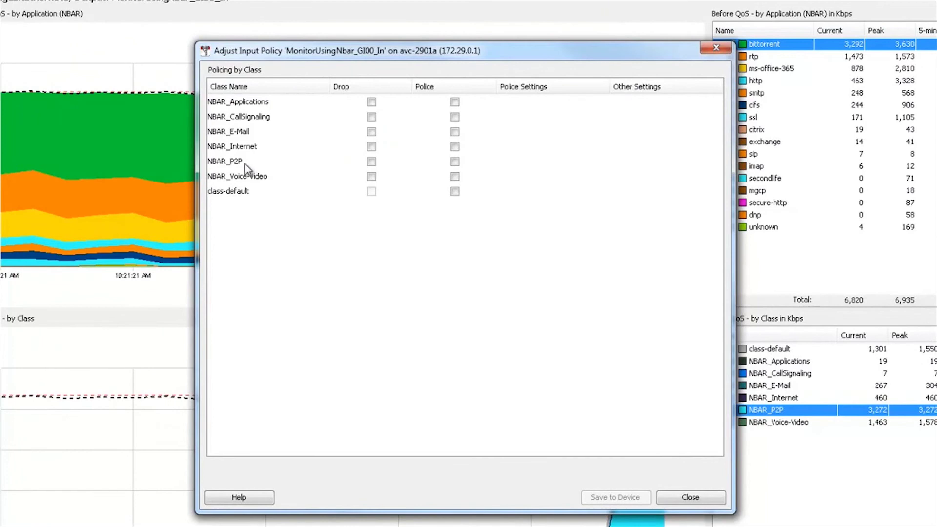
pyautogui.click(244, 163)
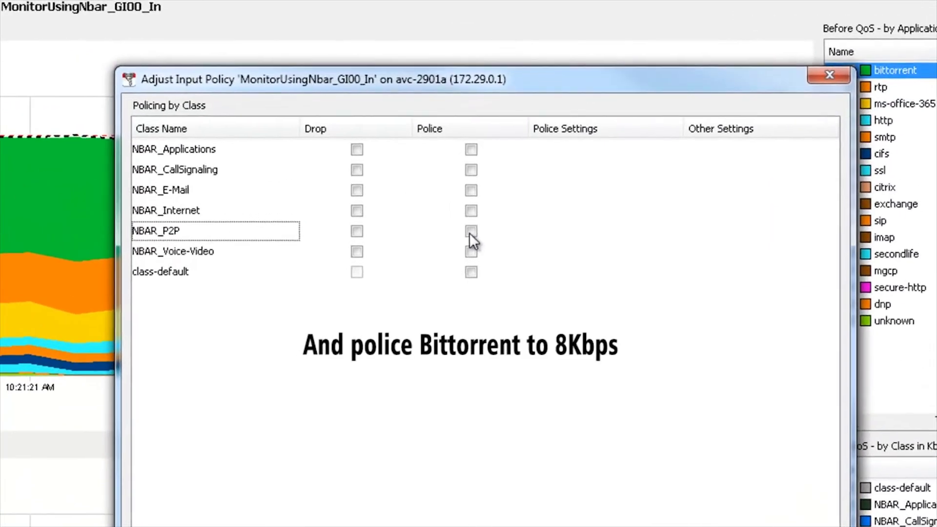
pyautogui.click(459, 181)
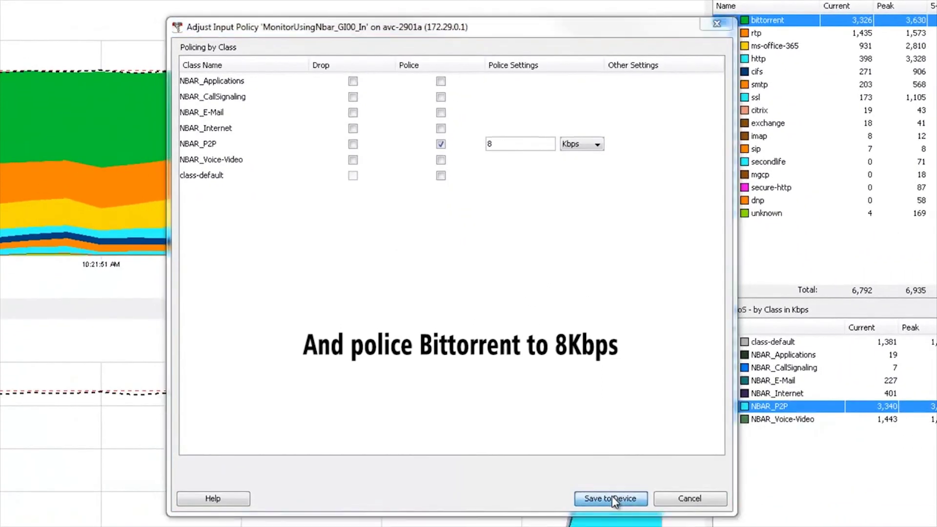
pyautogui.click(614, 500)
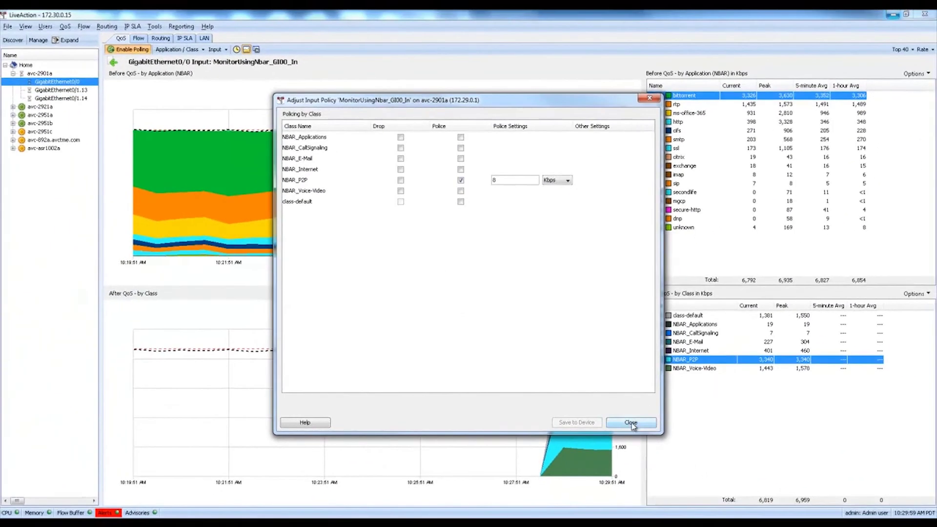
pyautogui.click(656, 456)
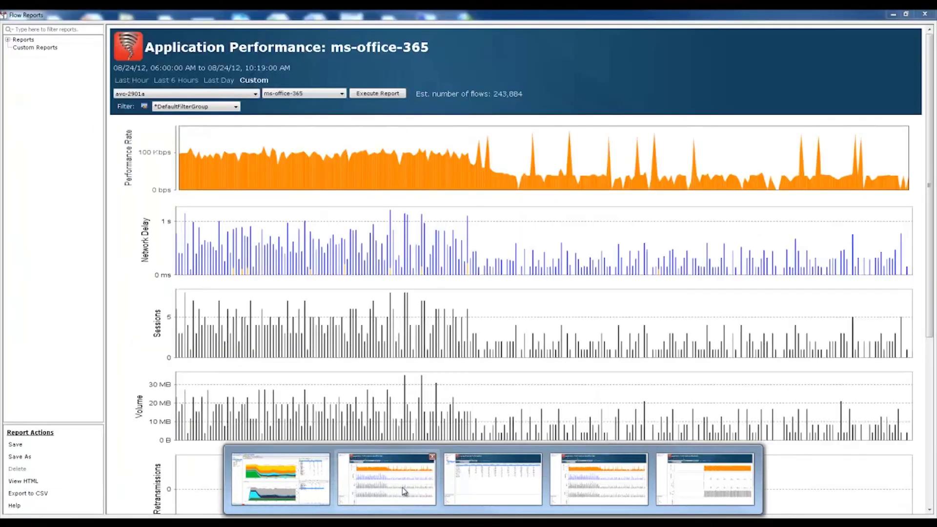
# Change the ms-office-365 report's custom end time to 10:38:00 AM and re-run it.
pyautogui.click(403, 487)
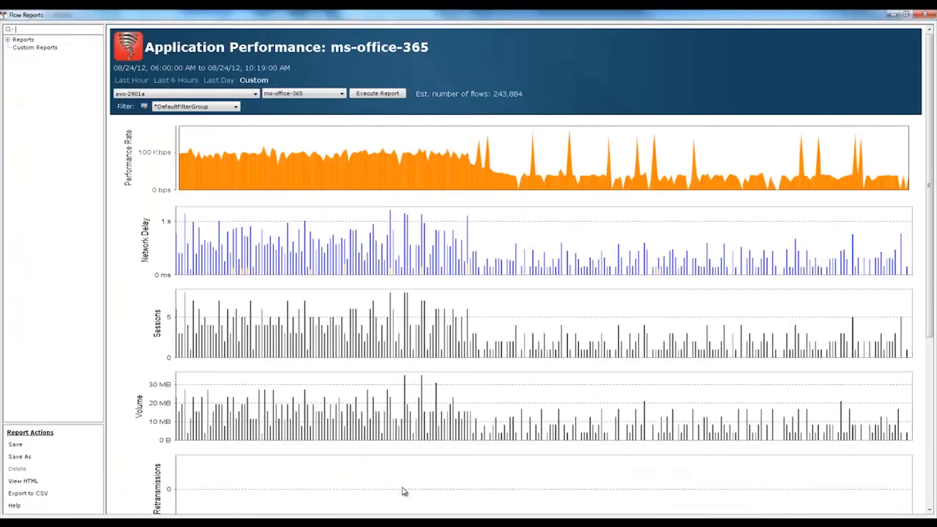
pyautogui.click(253, 80)
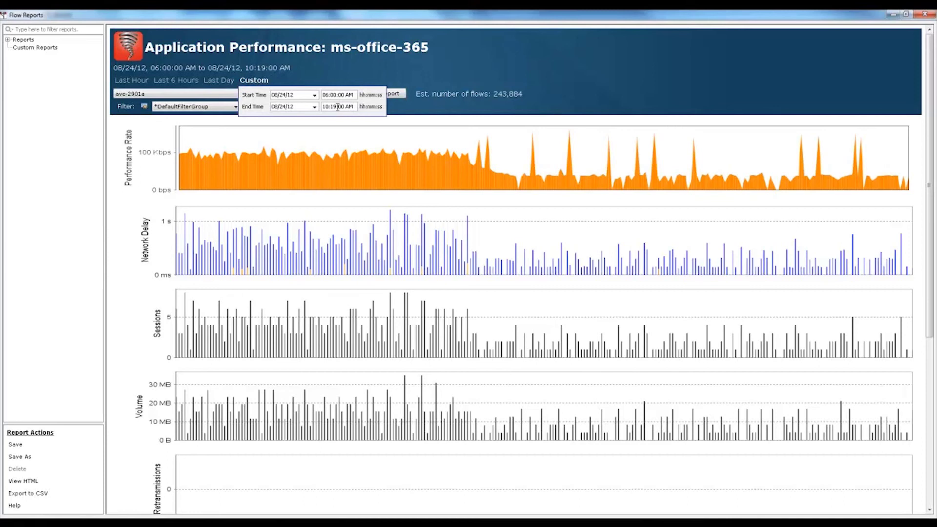
pyautogui.click(334, 106)
pyautogui.click(334, 107)
pyautogui.press('BackSpace')
pyautogui.press('Delete')
pyautogui.press('Delete')
pyautogui.write('38:')
pyautogui.click(411, 76)
pyautogui.click(377, 85)
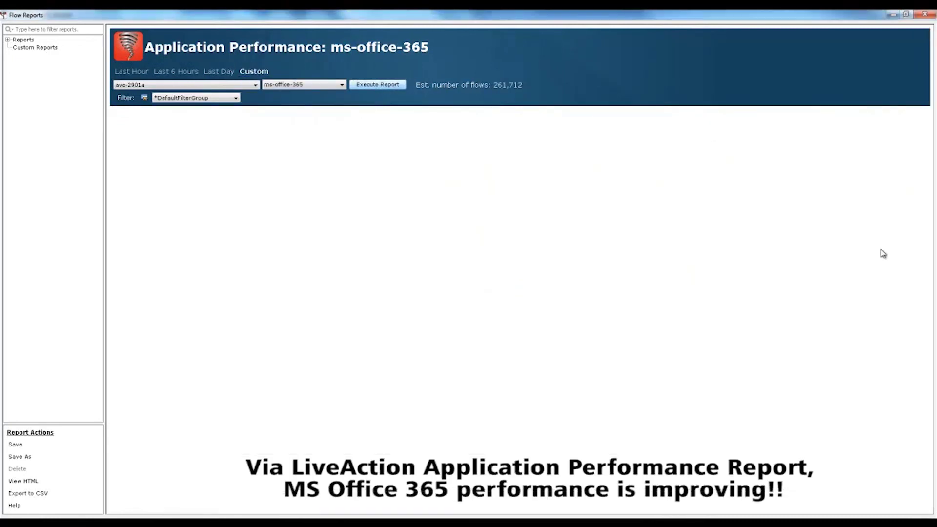